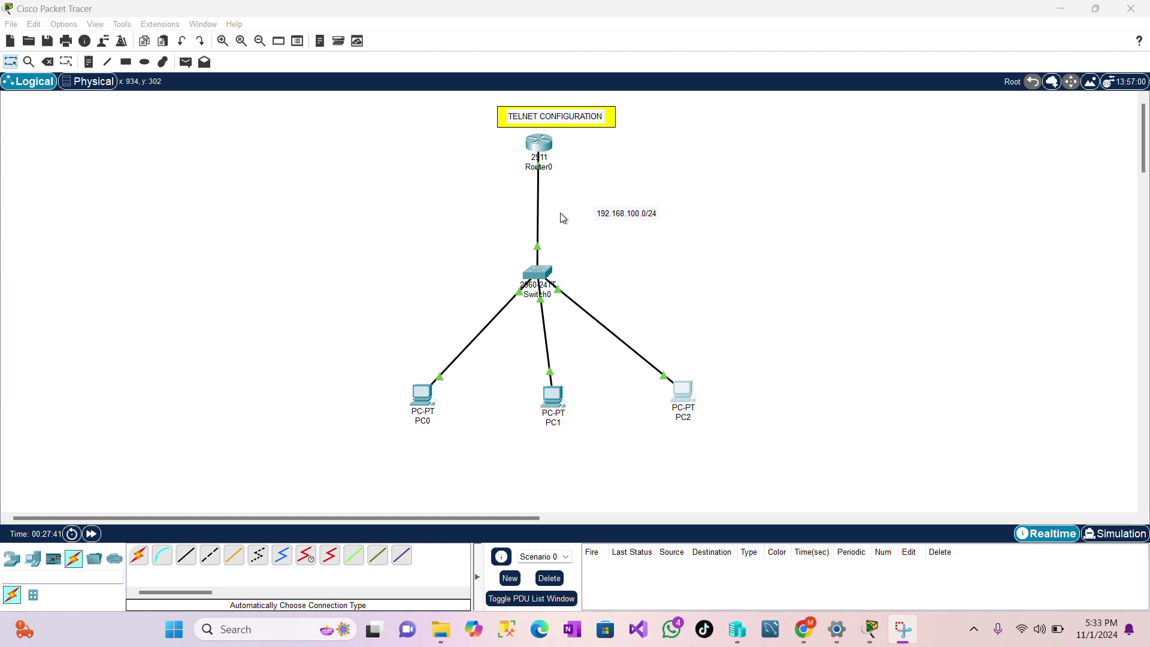
- Open Router0's CLI and enter privileged EXEC mode with en
left_click(535, 151)
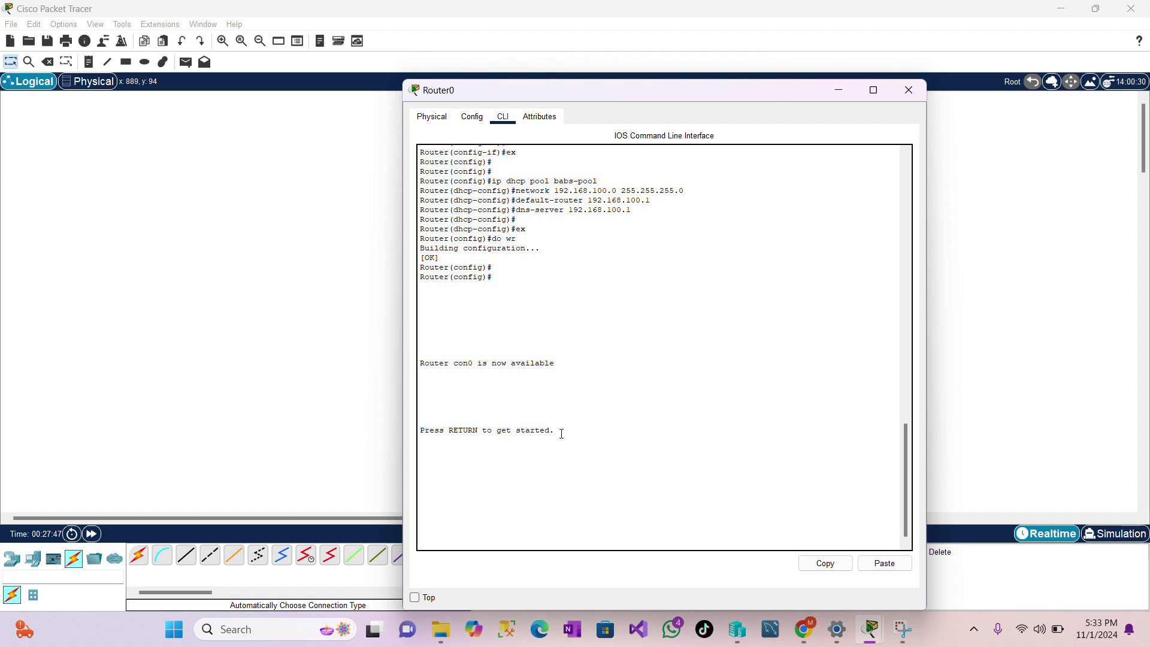
key("Return")
key("Return")
key("Return")
key("Return")
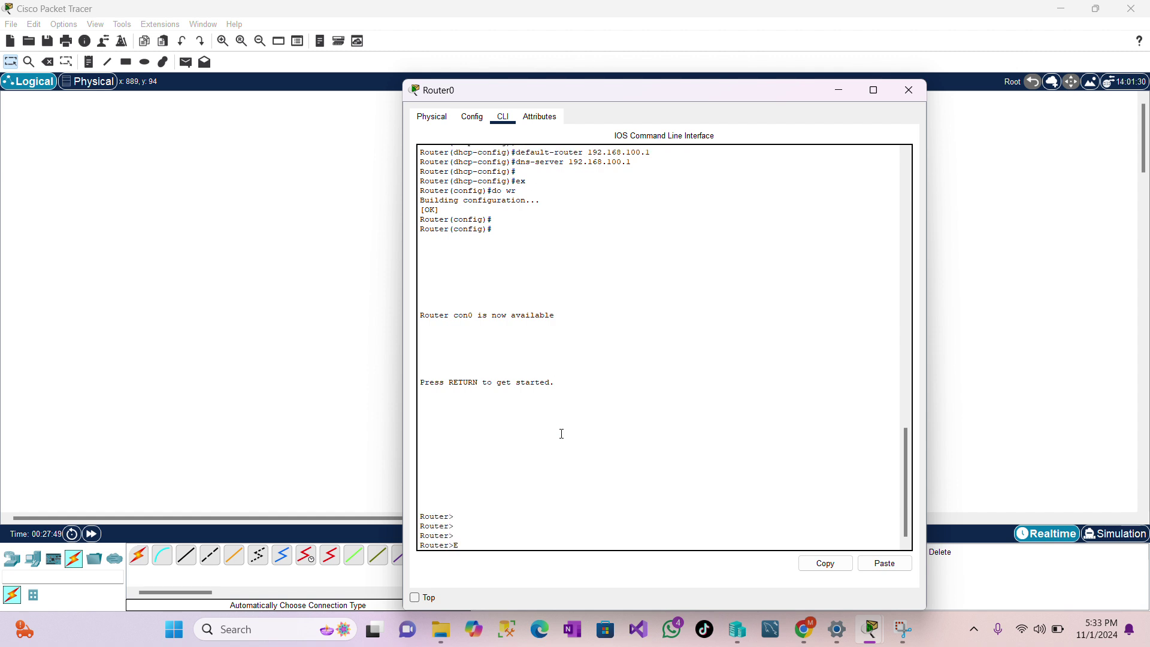
key("BackSpace")
type("en")
key("Return")
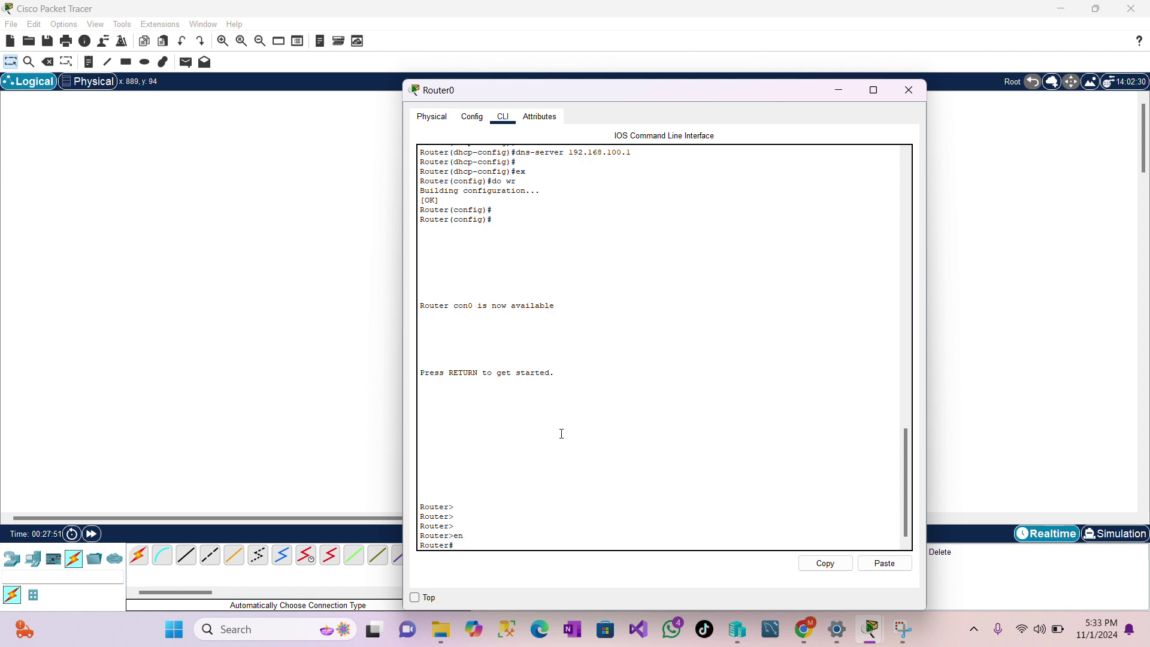
- Enter global configuration with config t, then interface configuration for gig0/0
type("config t")
key("Return")
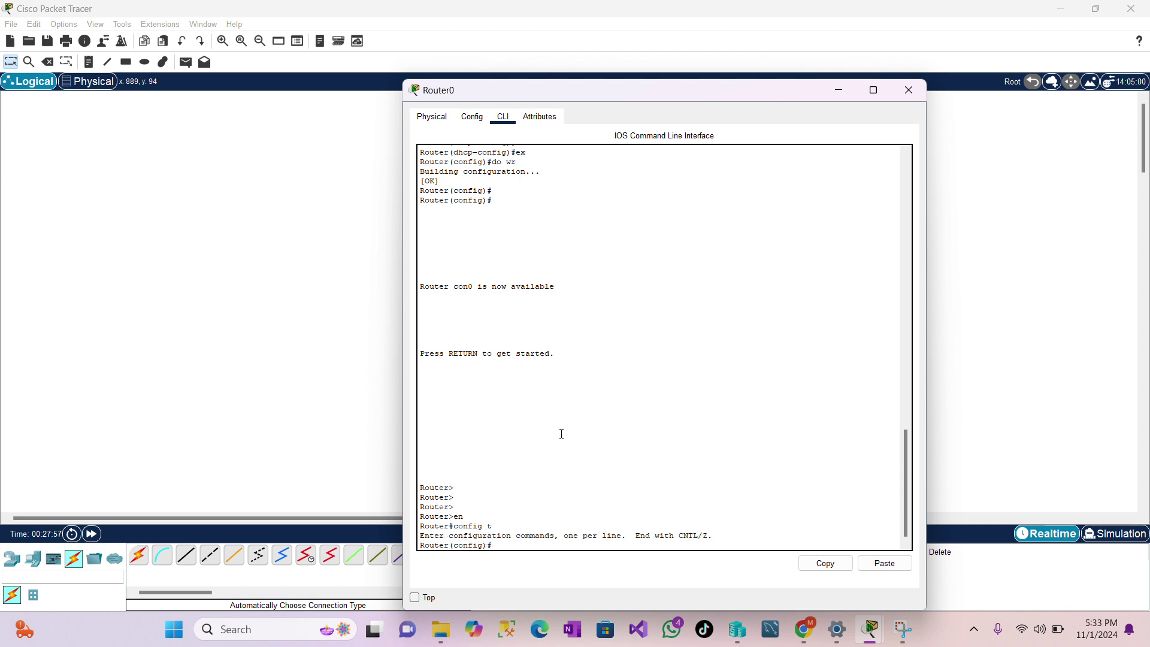
key("Return")
key("Return")
key("Return")
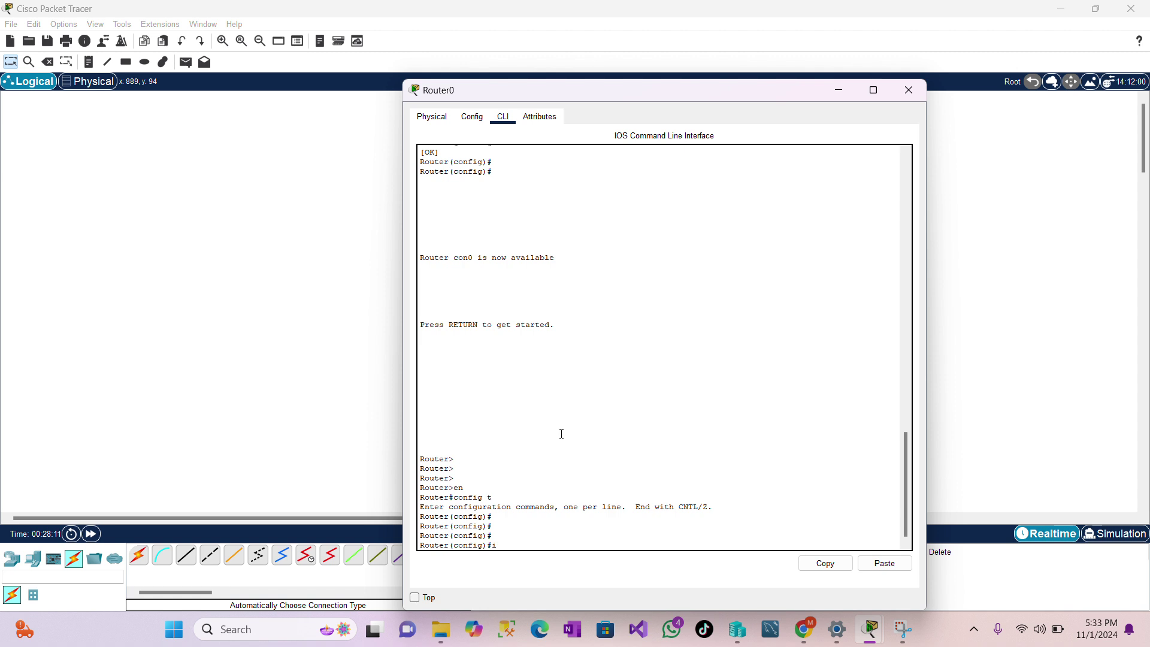
type("int gig0/0")
key("Return")
key("Return")
key("Return")
key("Return")
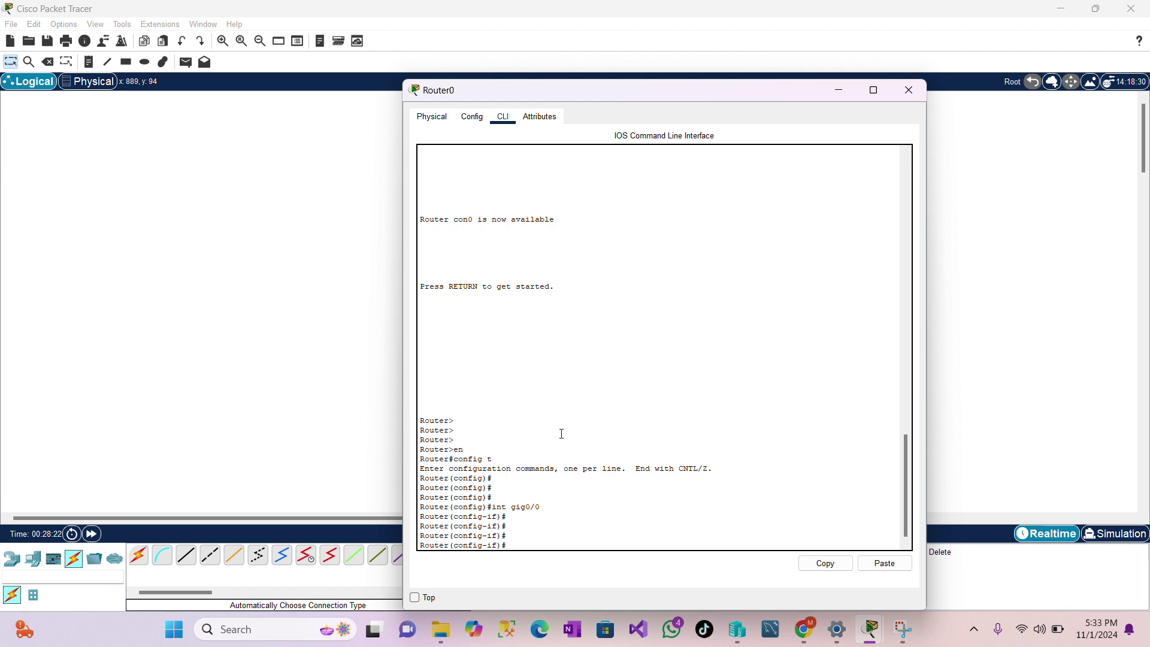
- Set Router0's enable password and the IP domain name cisco.com
type("enable password babs")
key("Return")
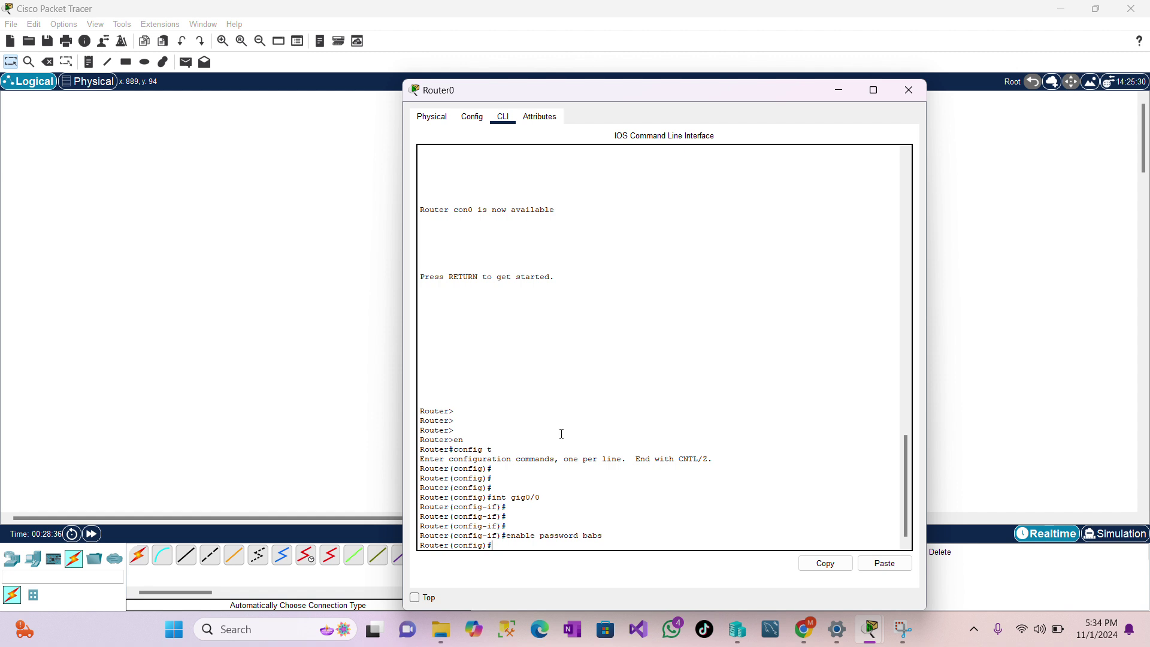
type("i")
type("p domain ")
type("name cisco.com")
key("Return")
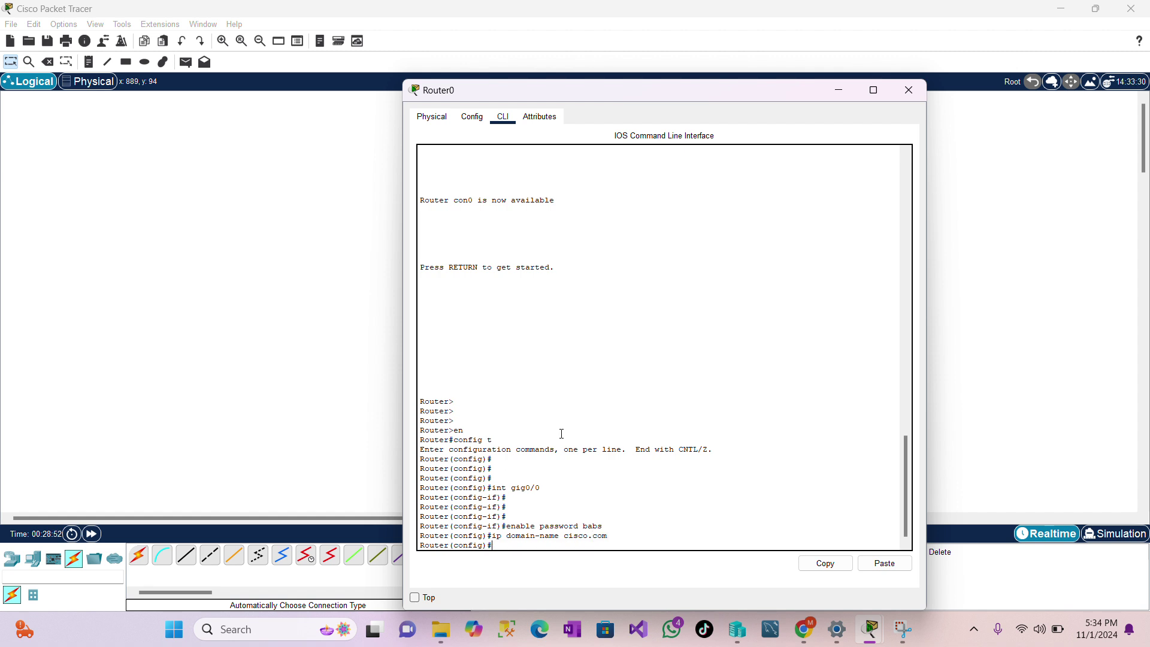
key("Return")
key("Return")
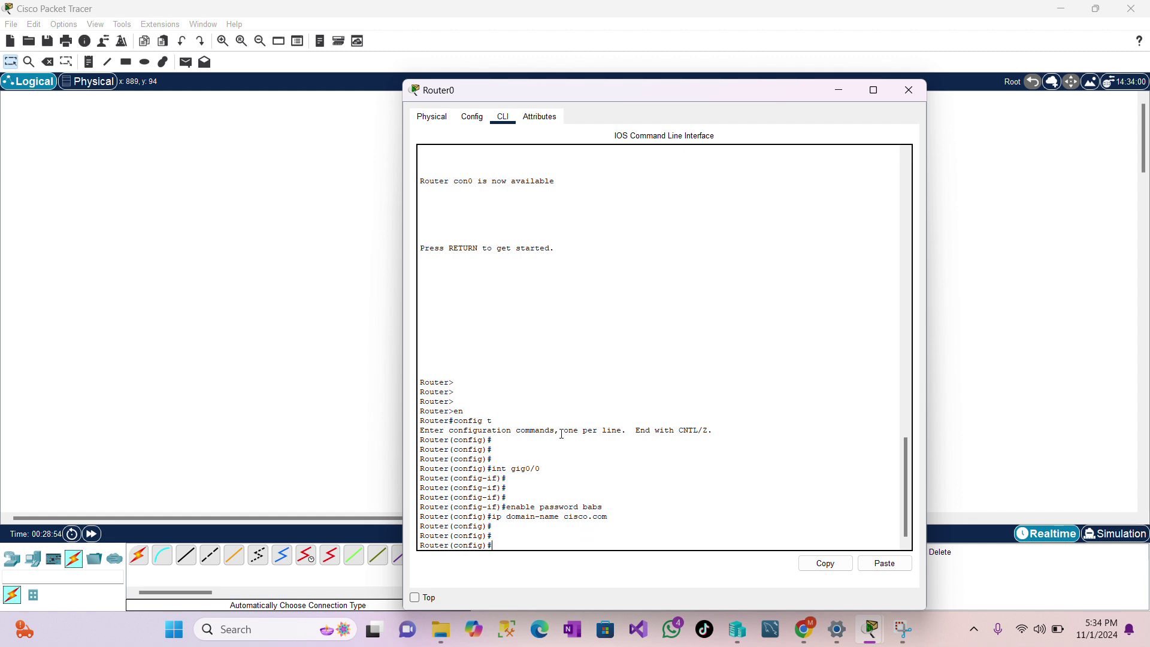
- Create the local user Admin with a password, then begin line vty configuration
type("use")
type("rname")
type(" A")
type("dmin pass")
type("word")
type(" bas")
type("s")
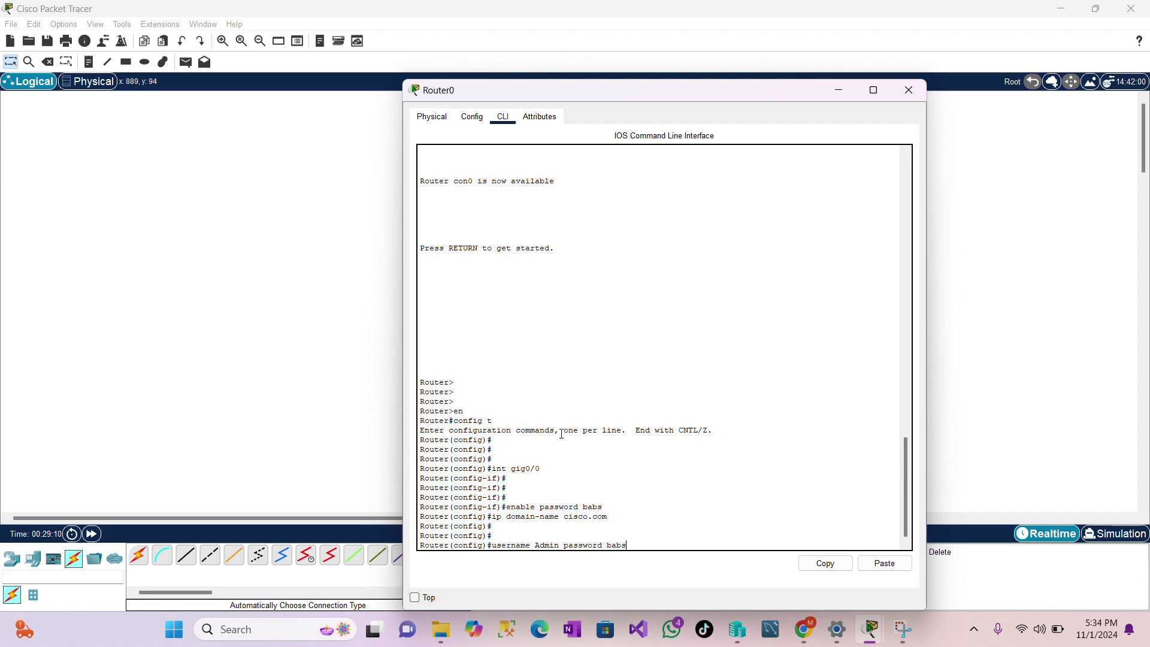
key("Return")
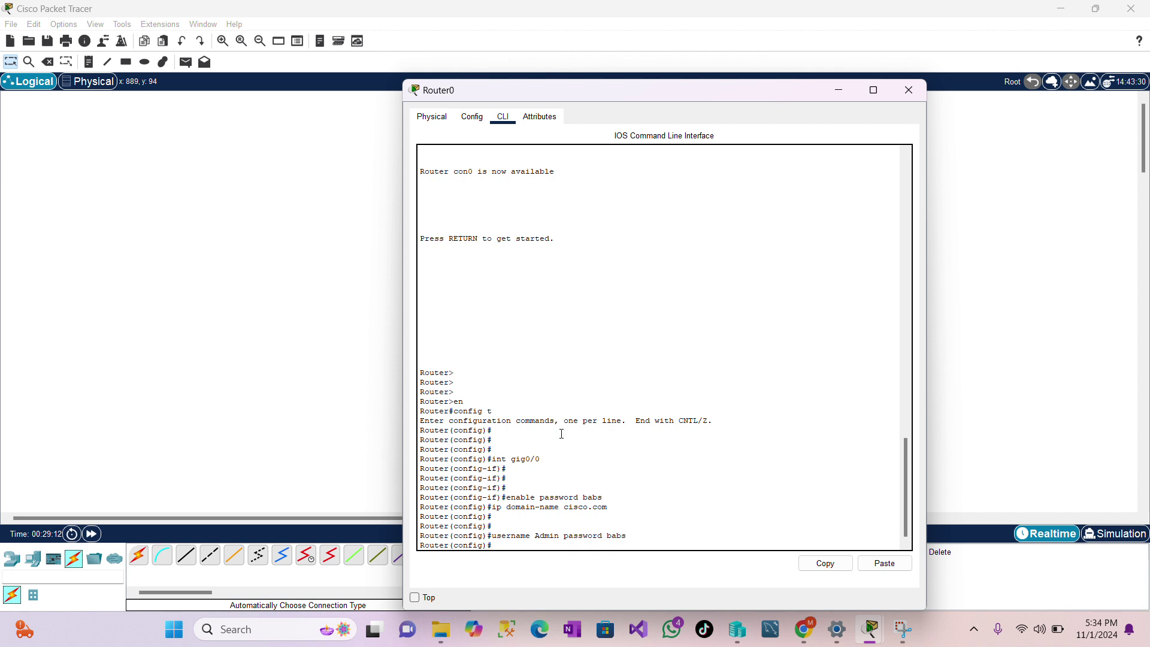
key("Return")
key("Return")
key("Return")
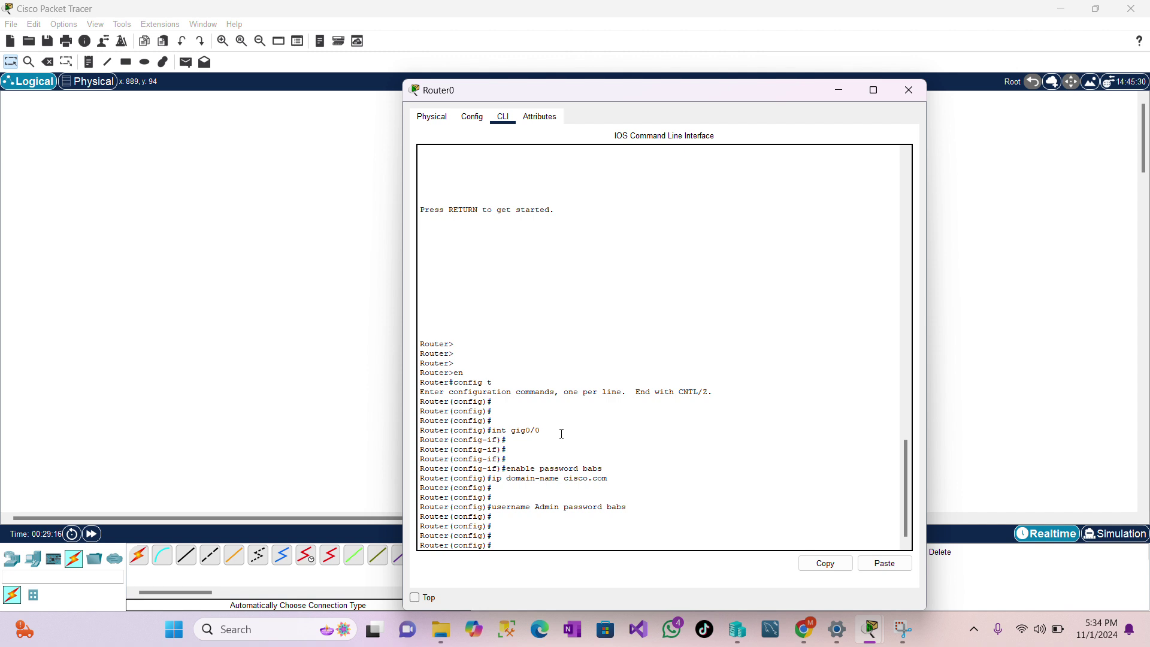
type("line vty 0 15")
- Give vty lines 0 15 a password and require login
key("Return")
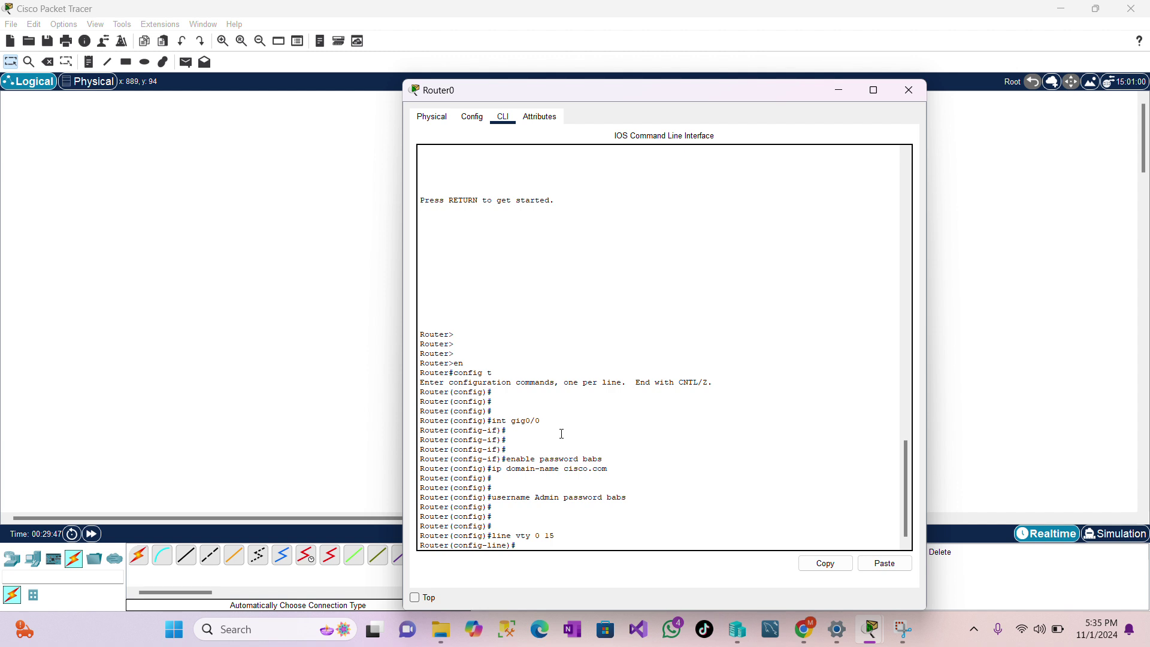
type("password babs")
key("Return")
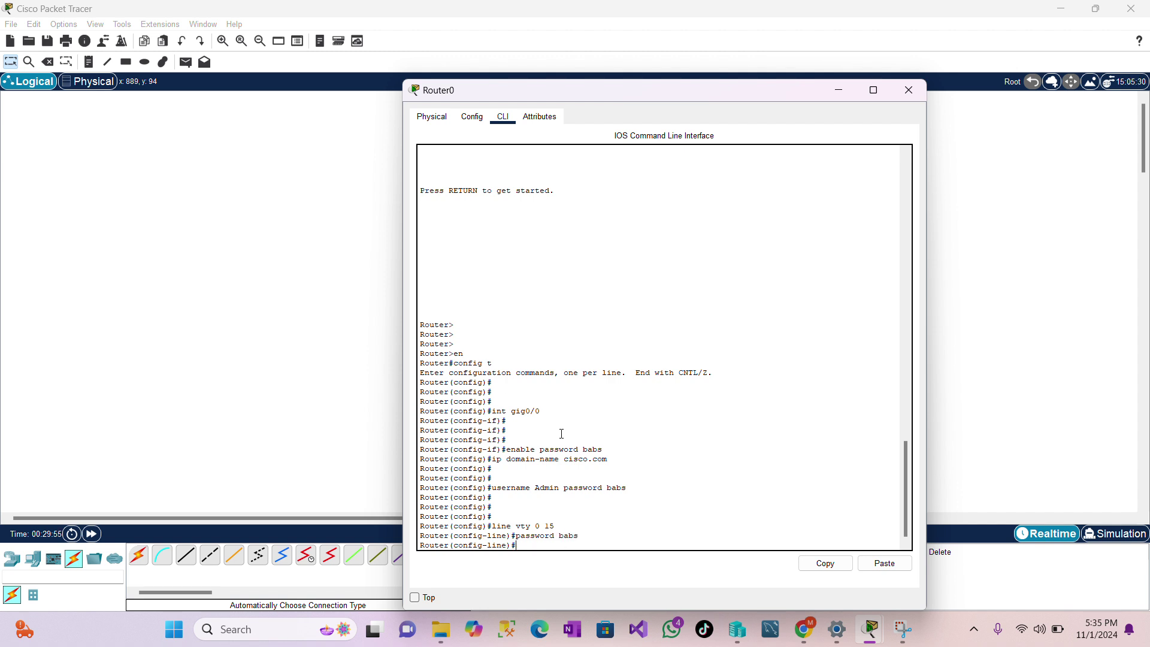
type("login")
key("Return")
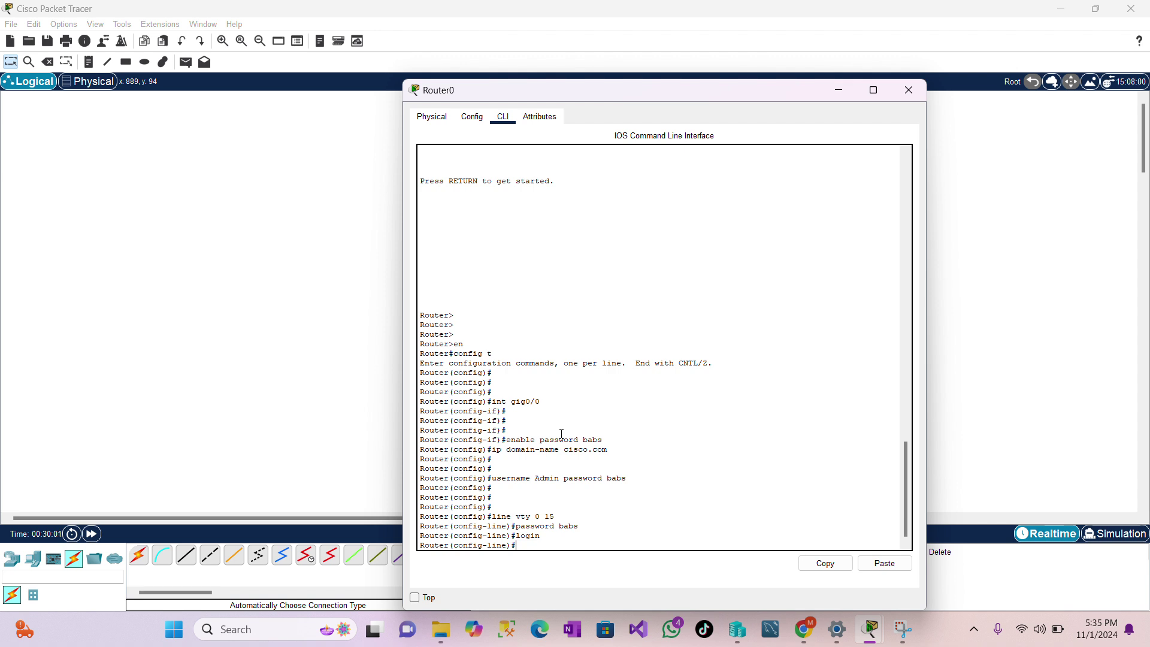
- Restrict the vty lines to transport input telnet and save with do wr
type("transport")
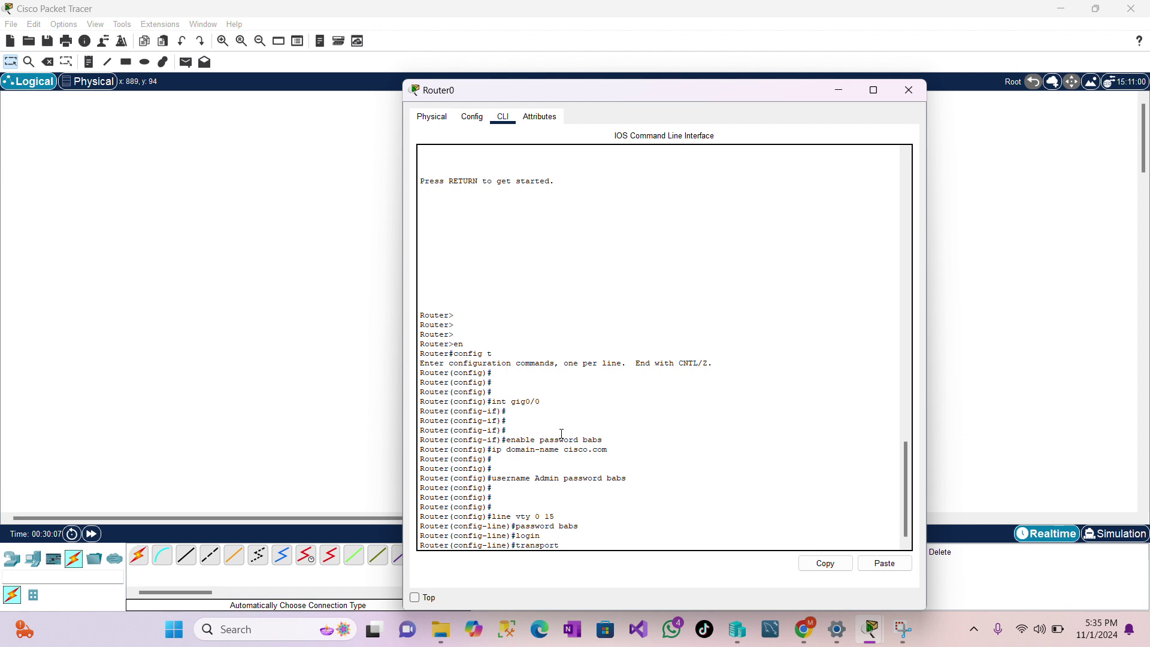
type(" inp")
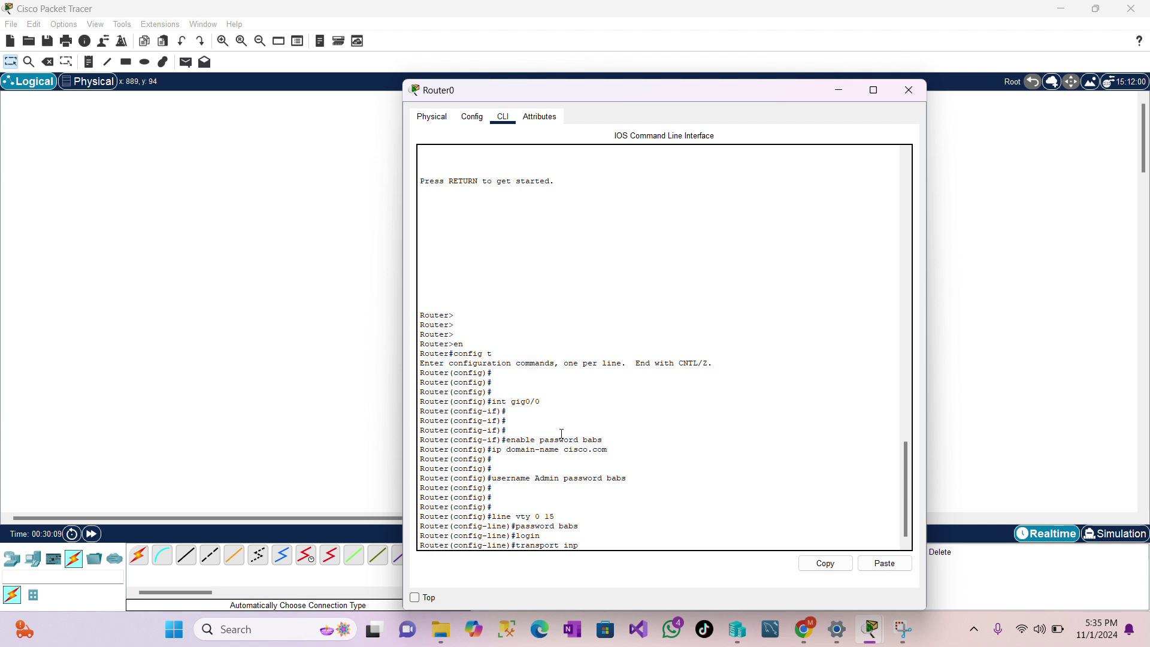
type("ut telnet")
key("Return")
key("Return")
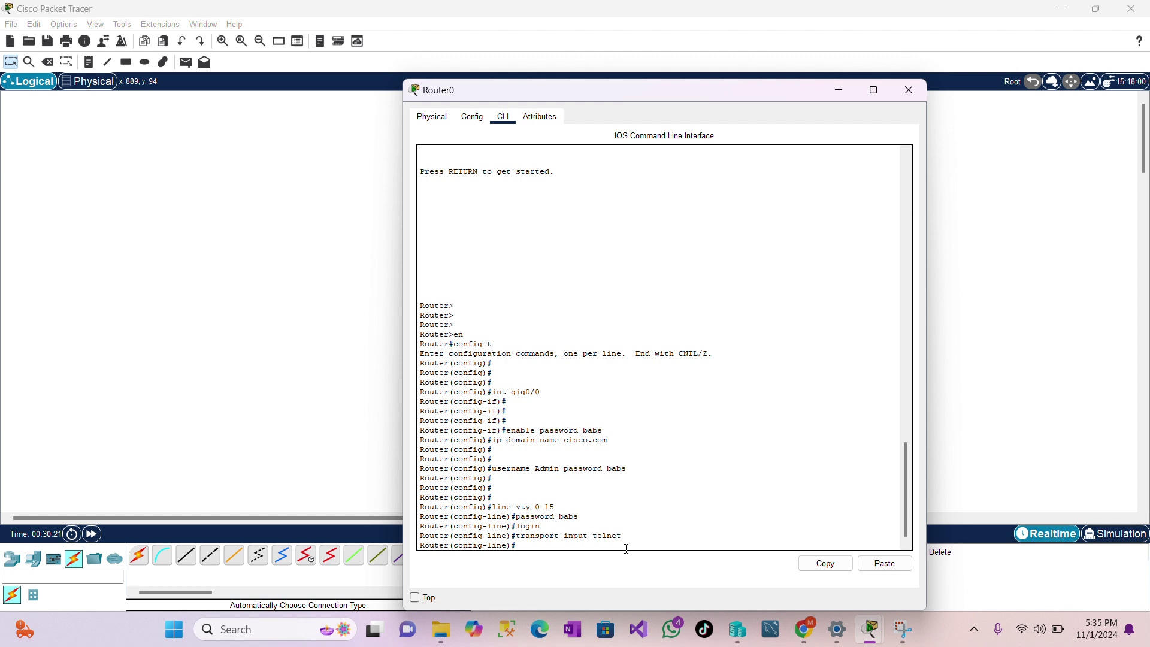
type("do")
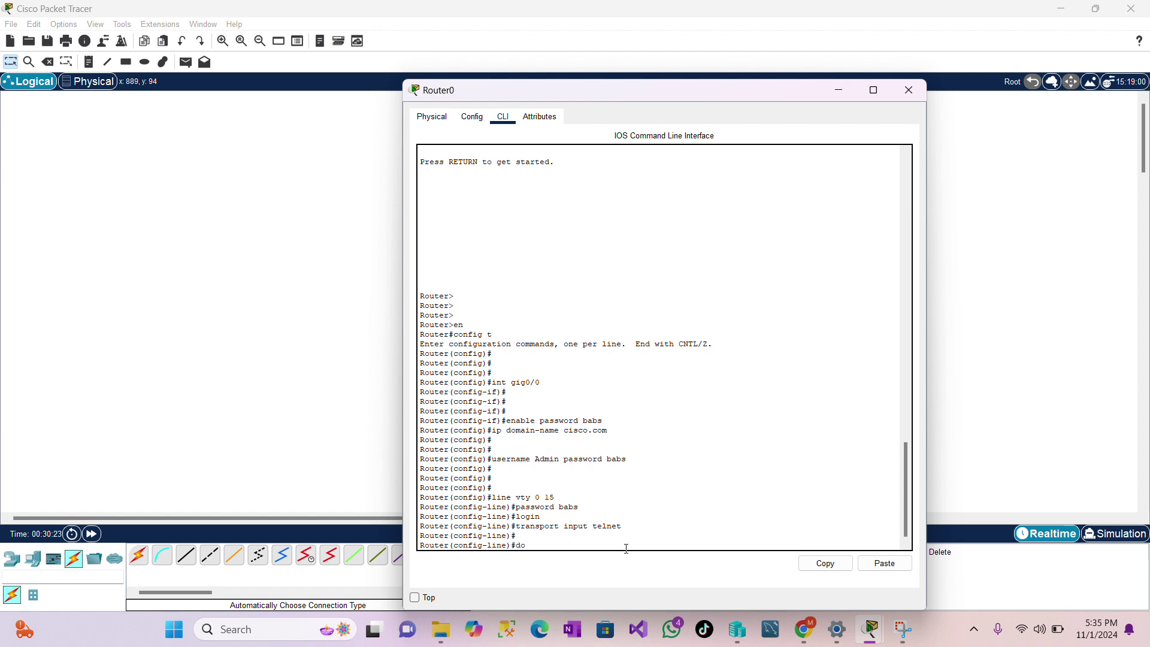
type(" wr")
key("Return")
key("Return")
key("Return")
key("Return")
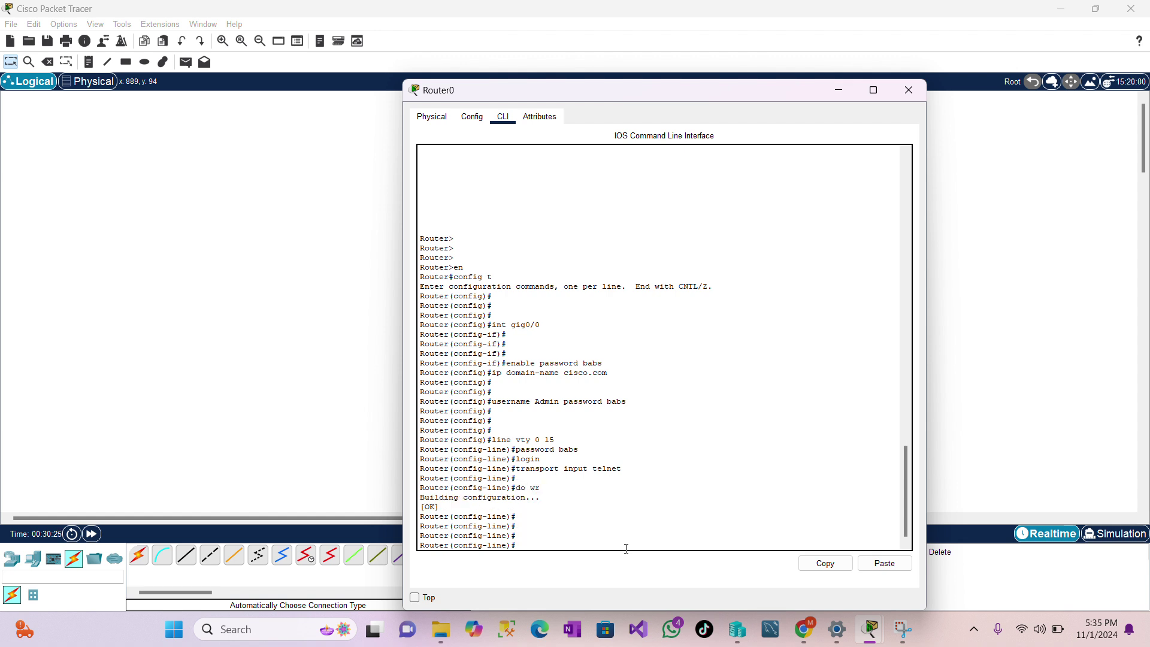
- Minimize Router0's console and open PC0's Desktop Command Prompt
left_click(839, 89)
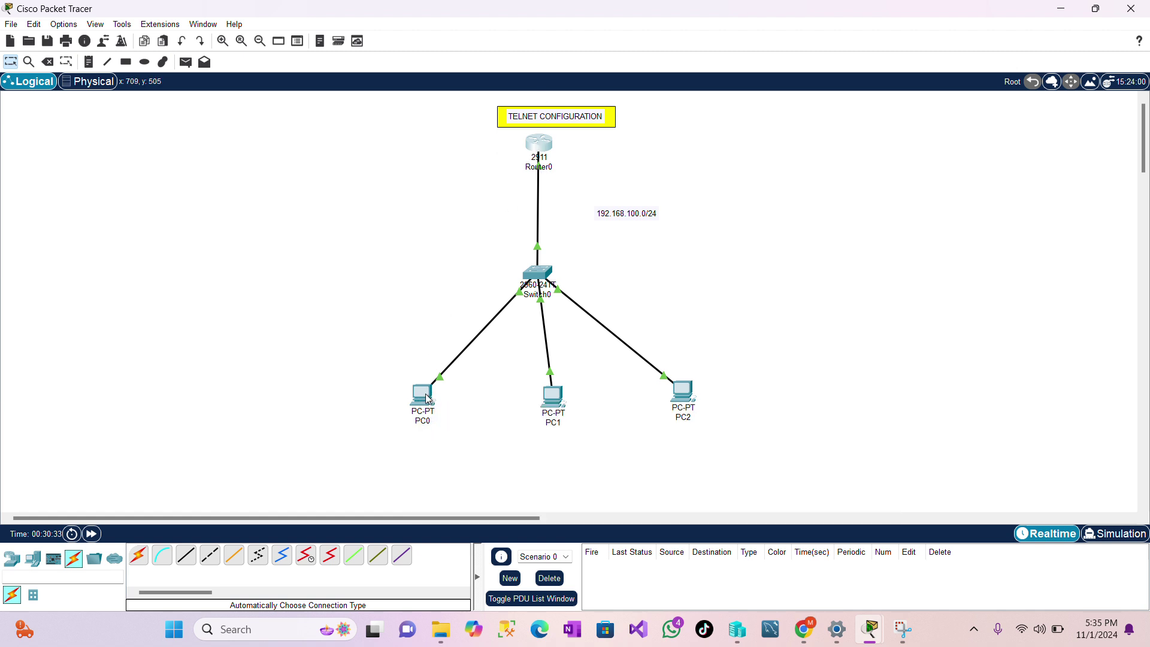
mouse_move(425, 395)
left_click(421, 400)
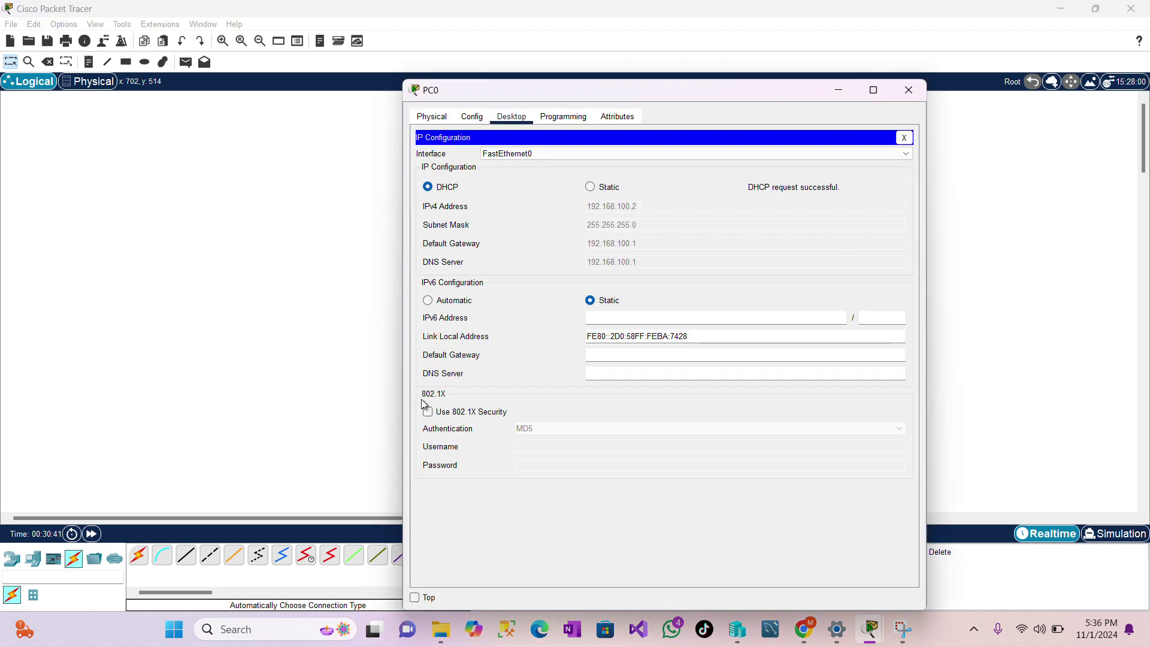
left_click(908, 138)
left_click(767, 169)
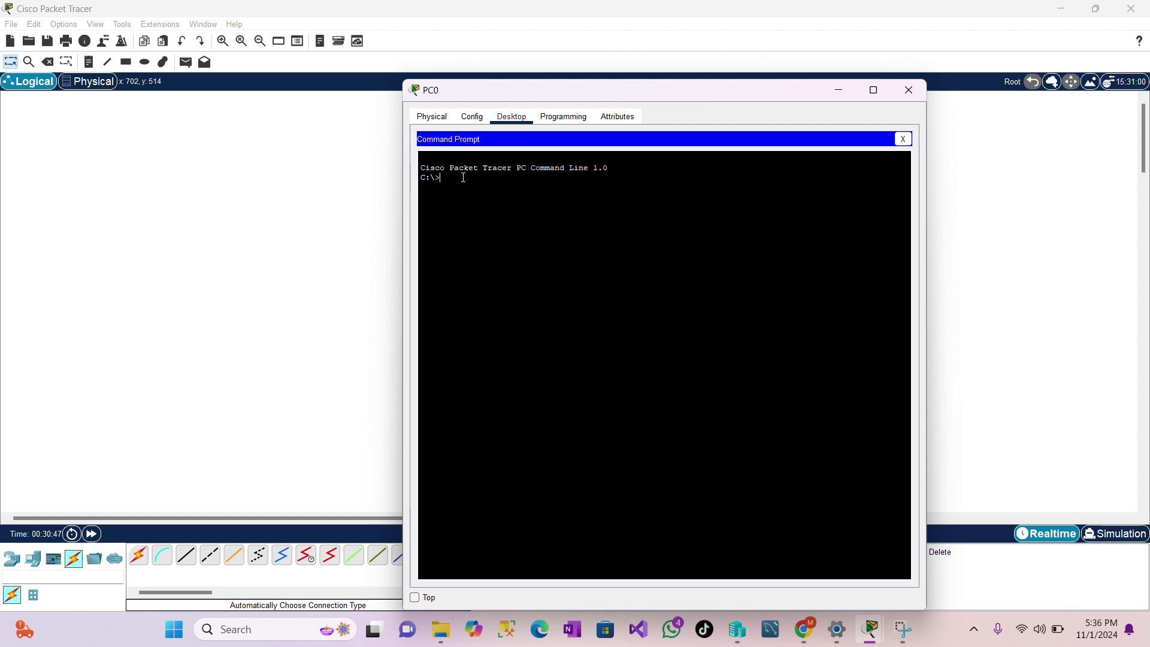
- Telnet from PC0 to 192.168.100.1, log in, enable, and enter global configuration
type("telnet 192.168.100.1")
key("Return")
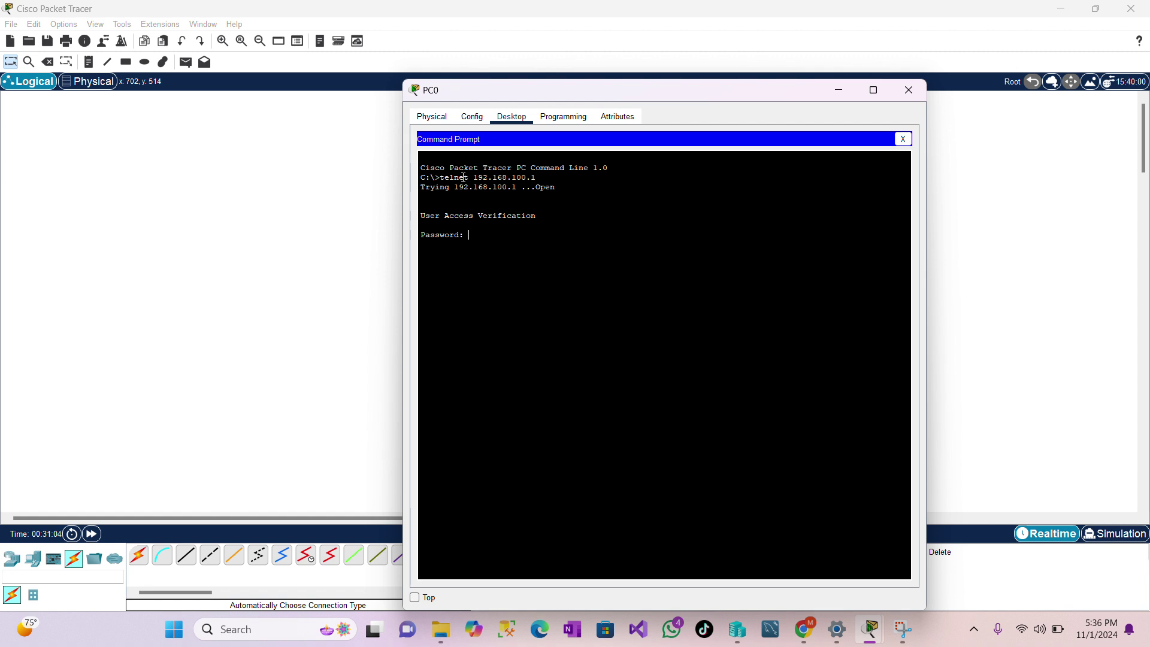
key("Return")
type("en")
key("Return")
key("Return")
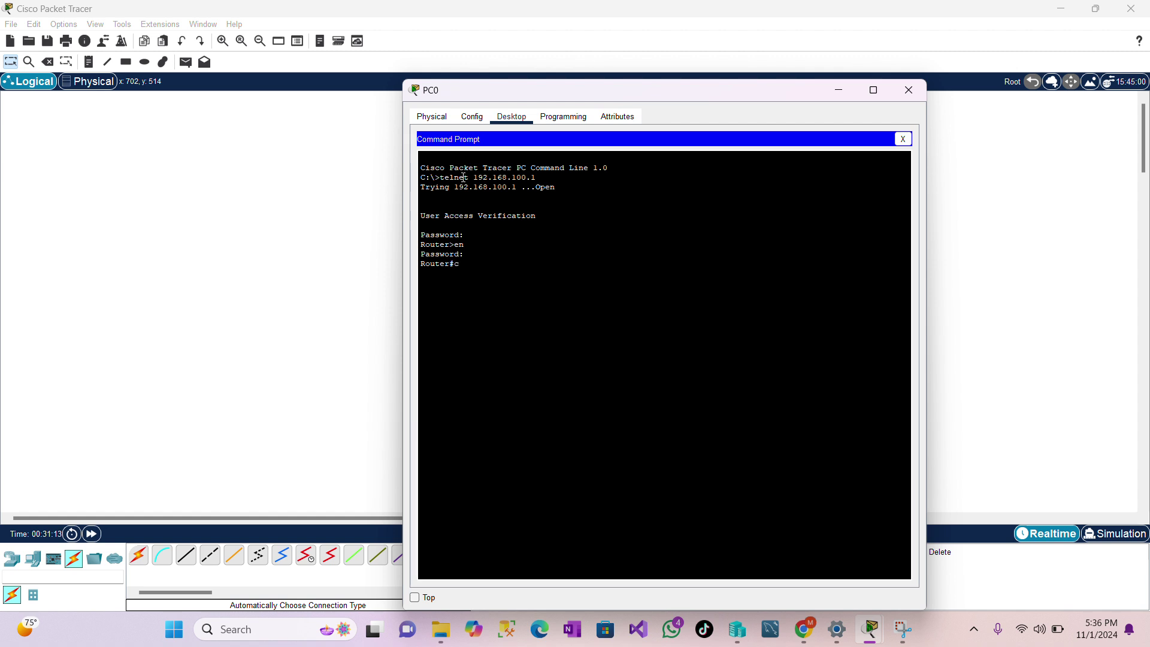
type("confit")
type(" t")
key("Return")
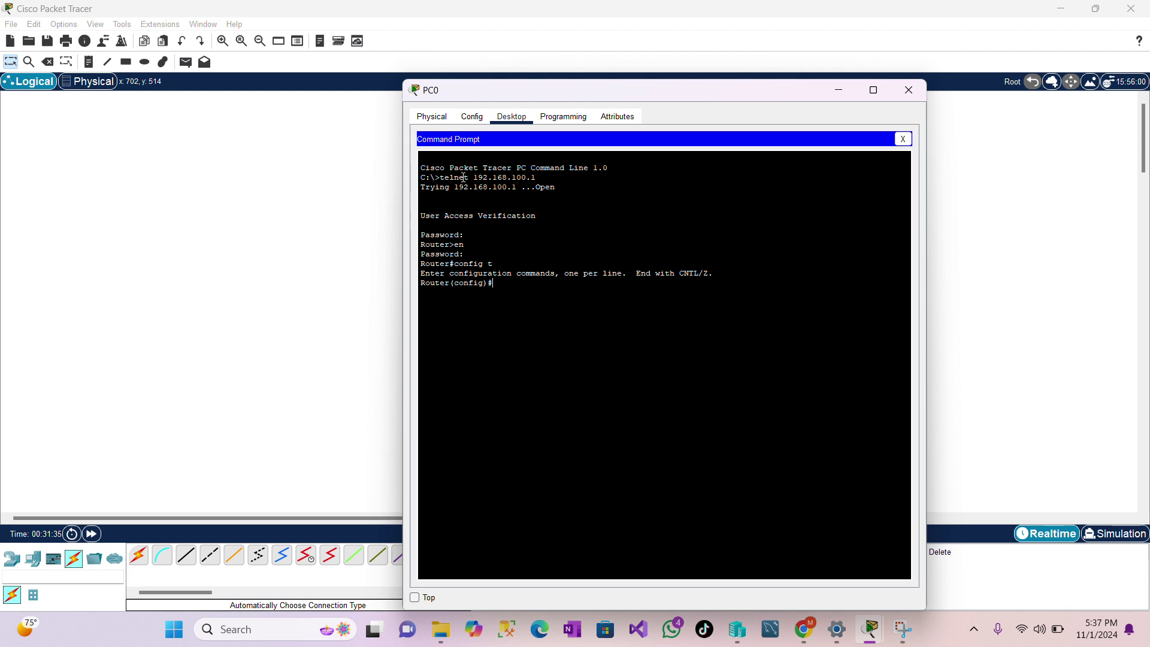
- Set the router's hostname to RI-Telnet with the hostname command
type("hos")
type("tname RI-telnet")
key("Return")
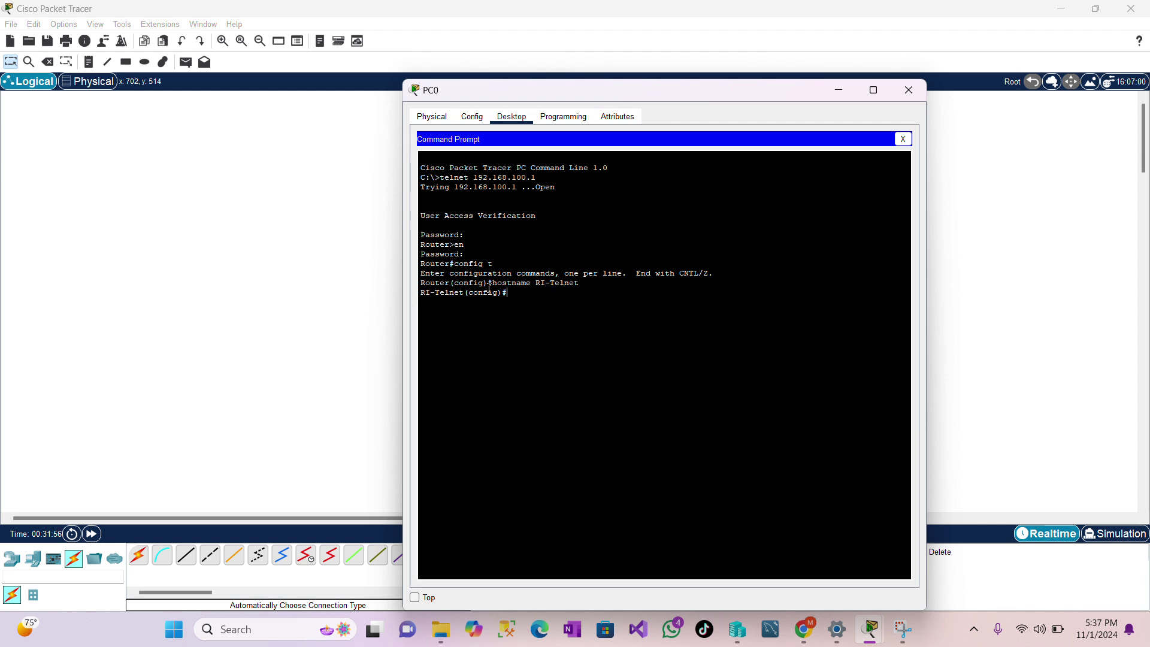
- Close PC0's windows and open PC1's Command Prompt
left_click(904, 140)
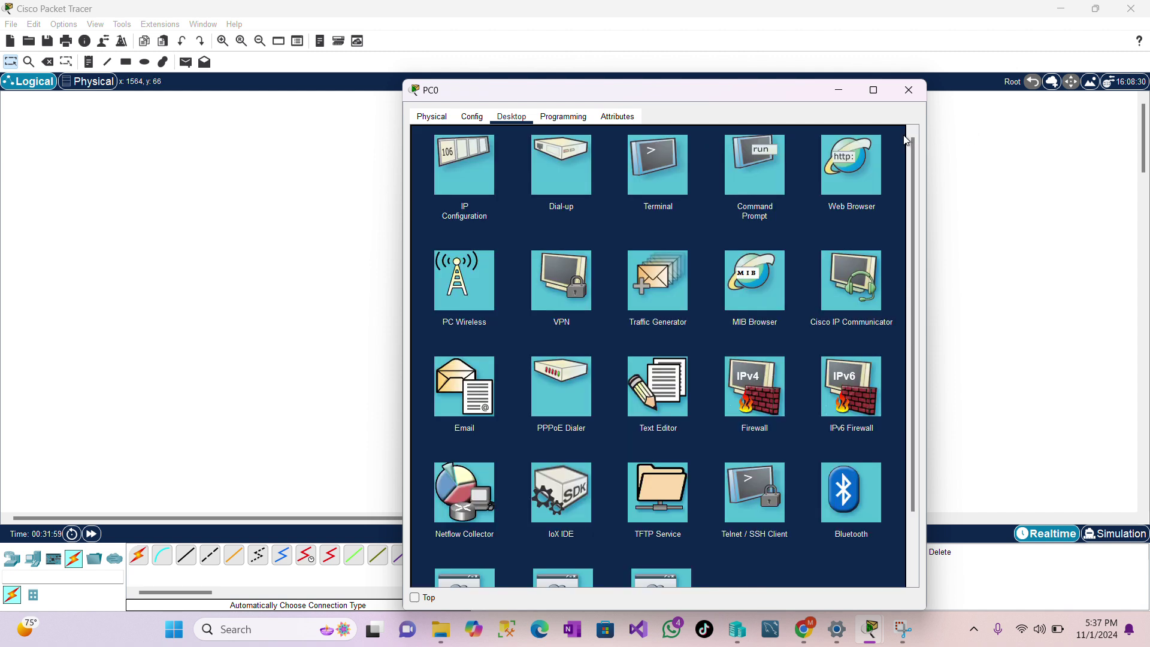
left_click(908, 90)
left_click(551, 400)
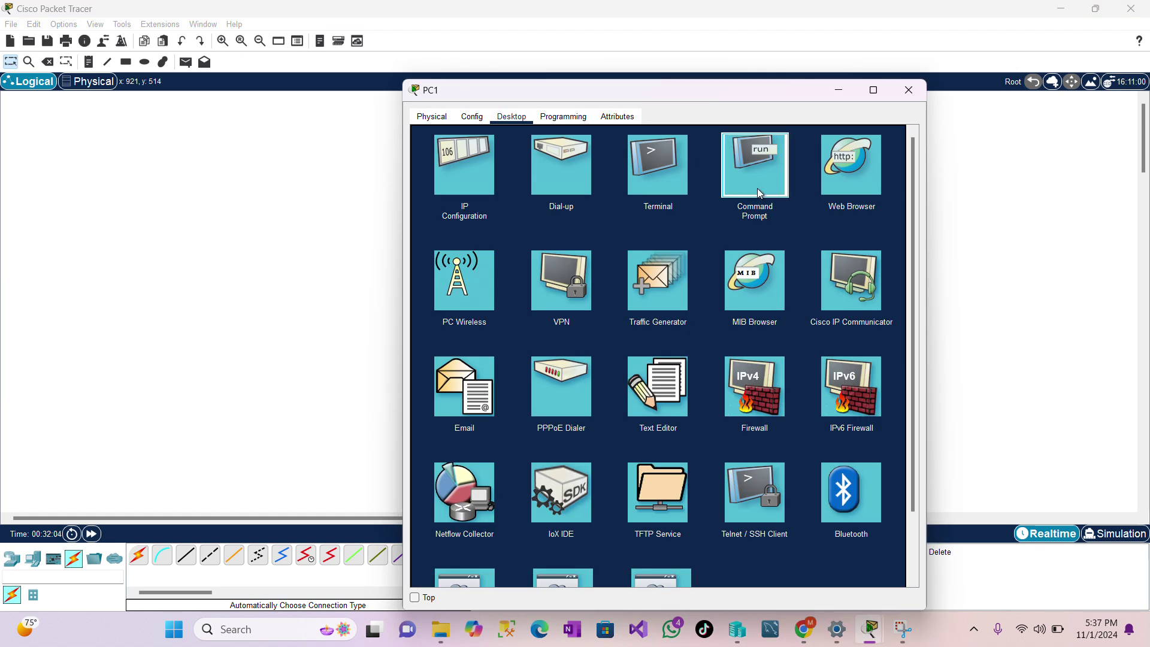
left_click(751, 171)
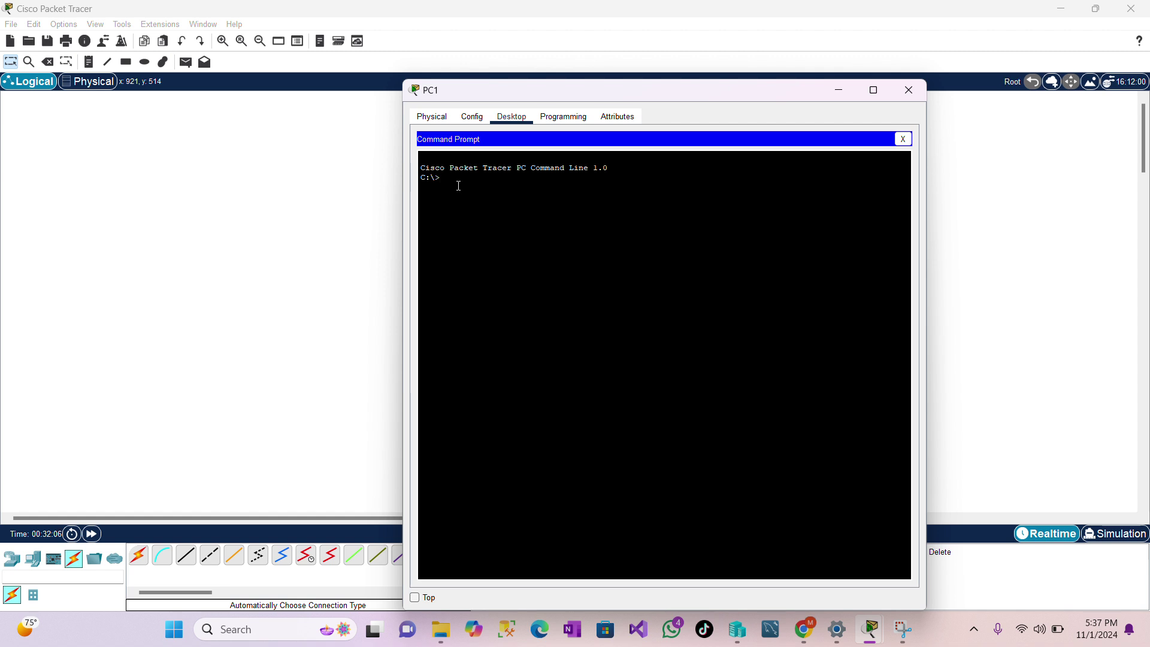
- Telnet from PC1 to 192.168.100.1 and log in with the vty password
type("telnet 192.168.100.1")
key("Return")
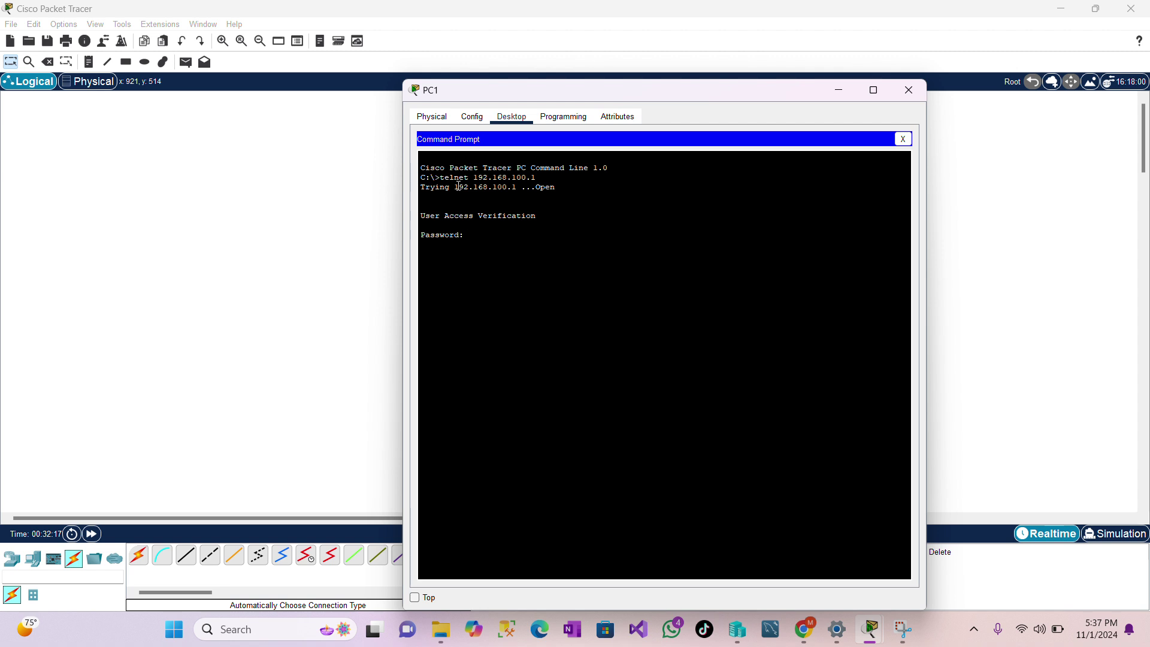
key("Return")
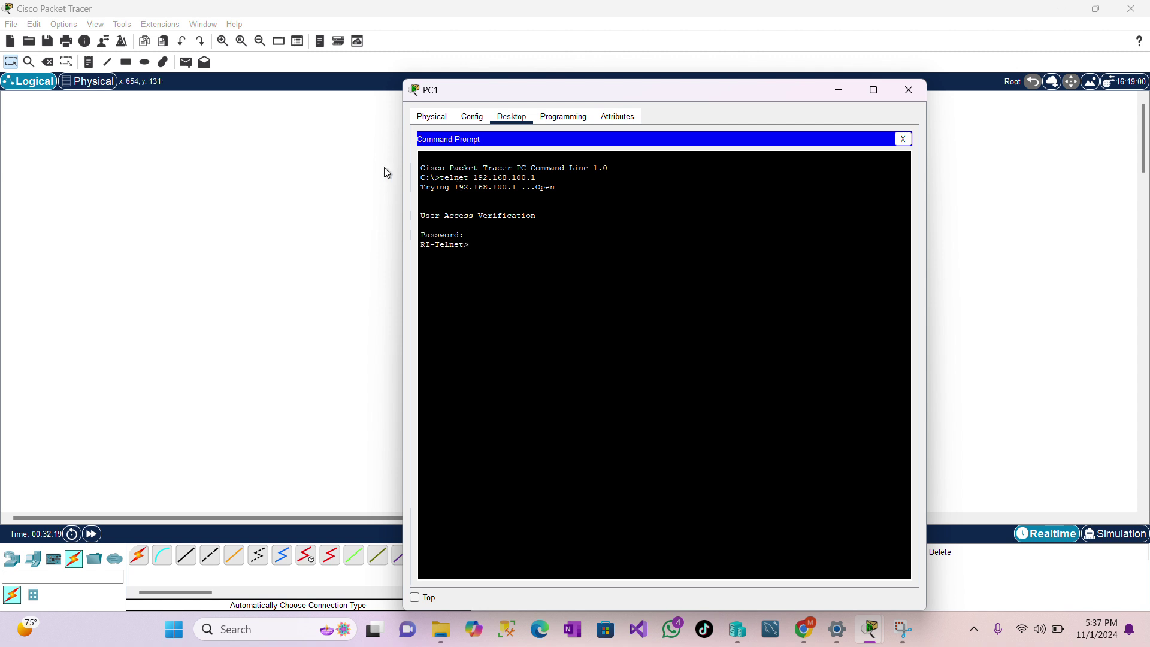